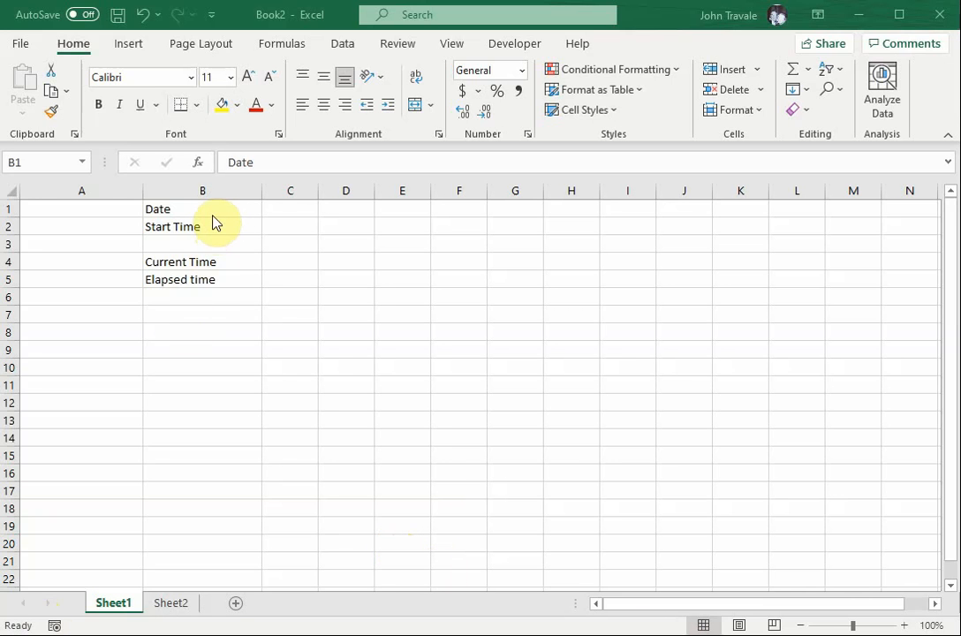
- Insert today's date, 5/17/2021, in cell A1 and the current time, 5:16 AM, in cell A2 as fixed values
left_click(111, 209)
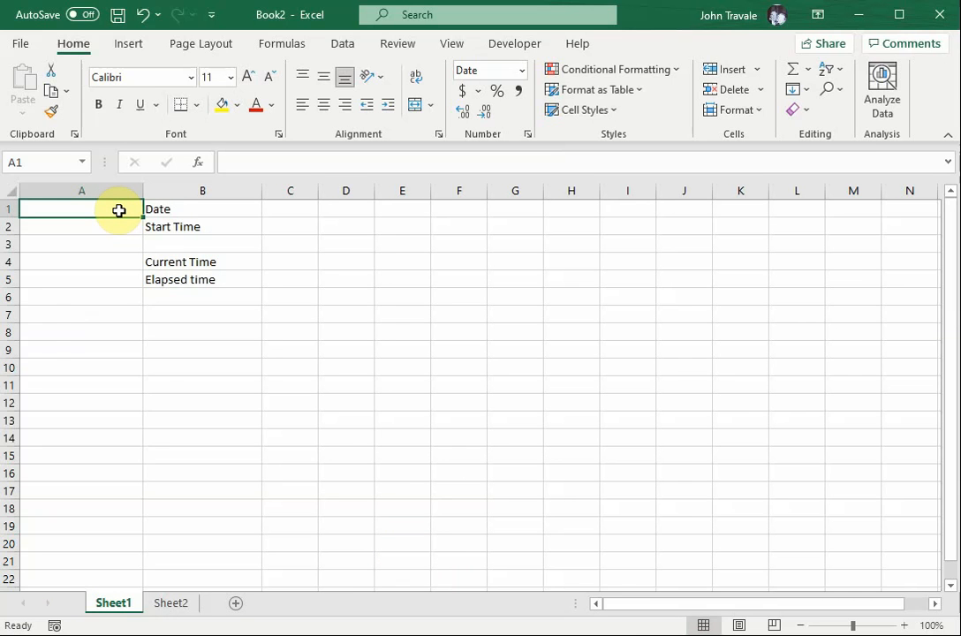
key("ctrl+semicolon")
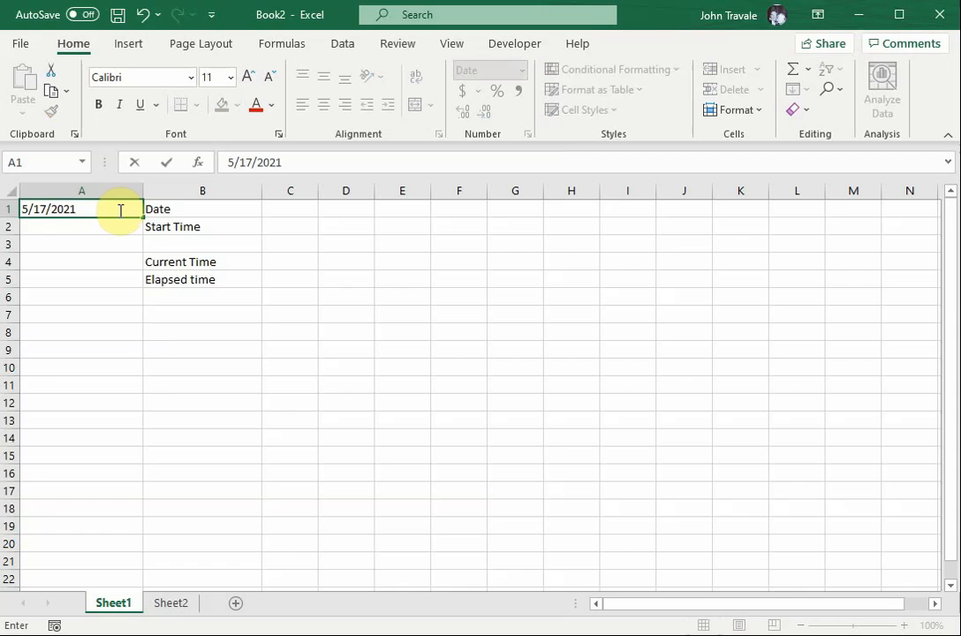
key("Return")
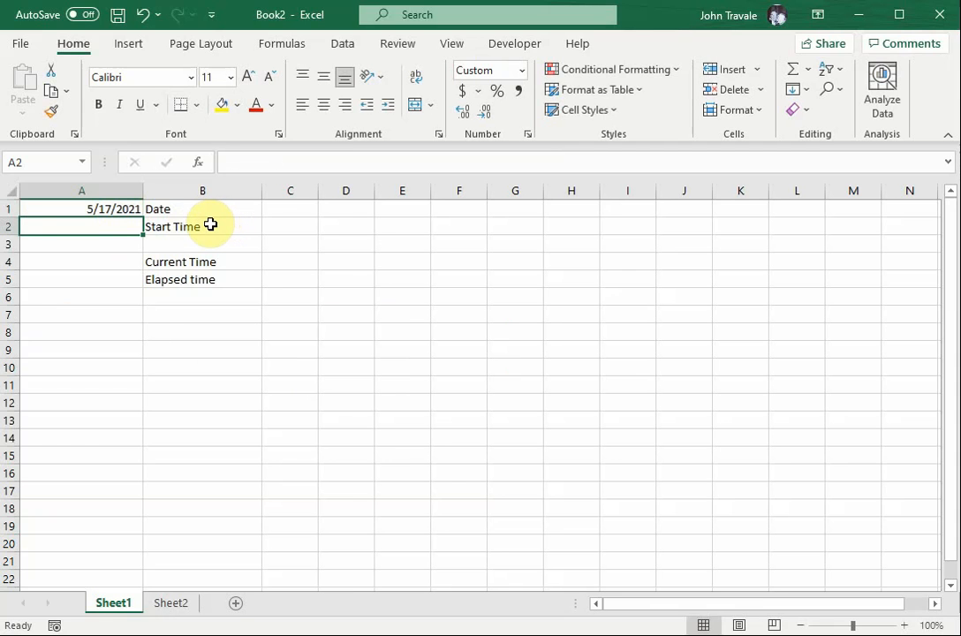
key("ctrl+shift+semicolon")
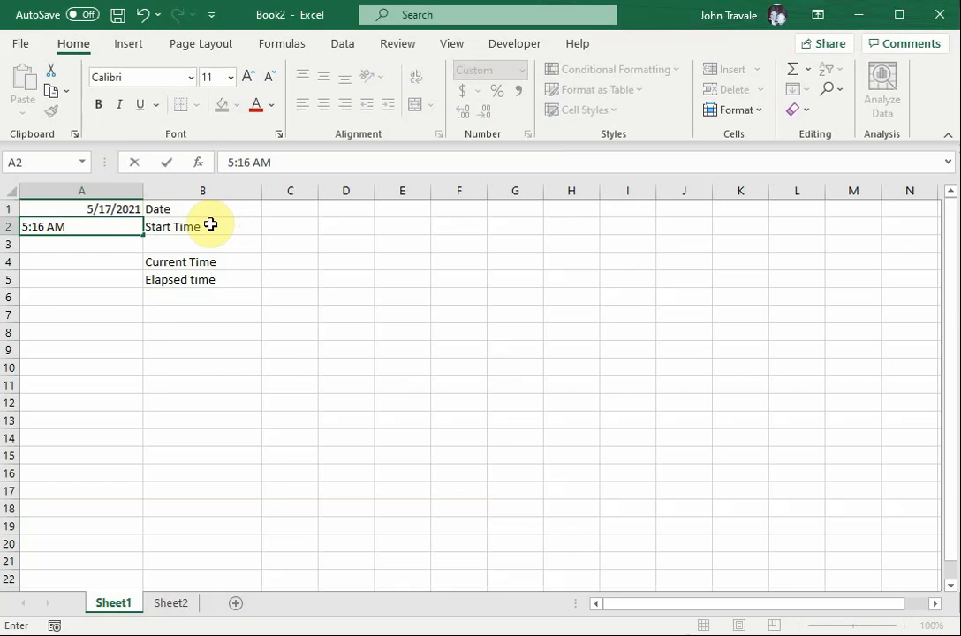
key("Return")
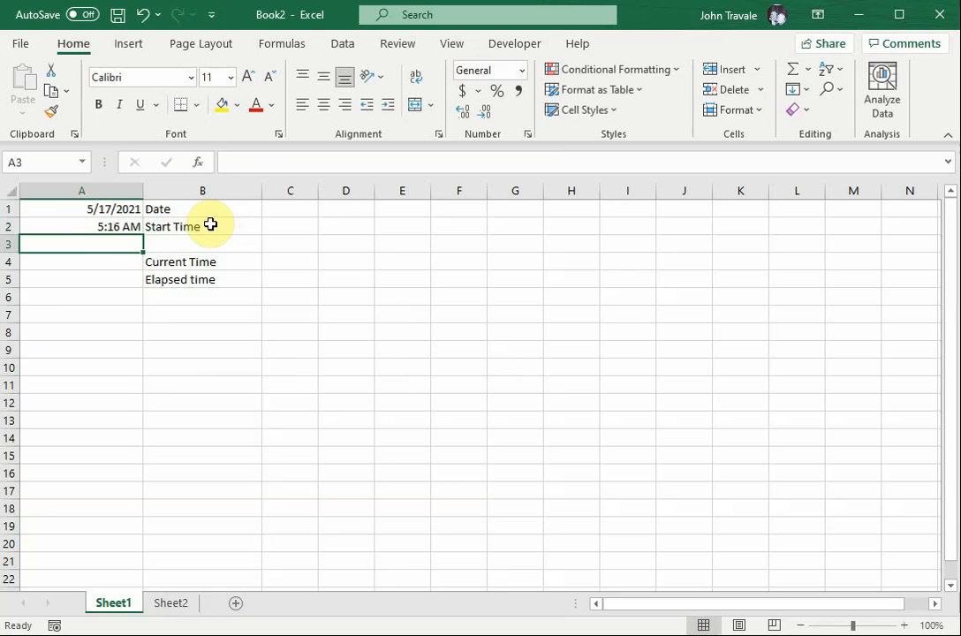
- Apply the custom number format h:mm:ss AM/PM to the start time in cell A2
left_click(115, 225)
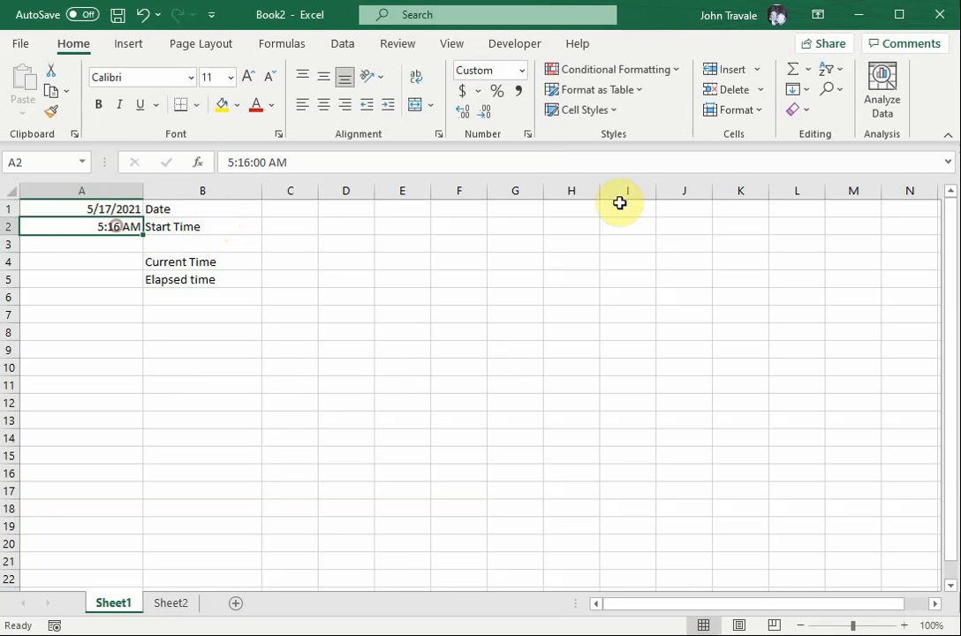
left_click(527, 135)
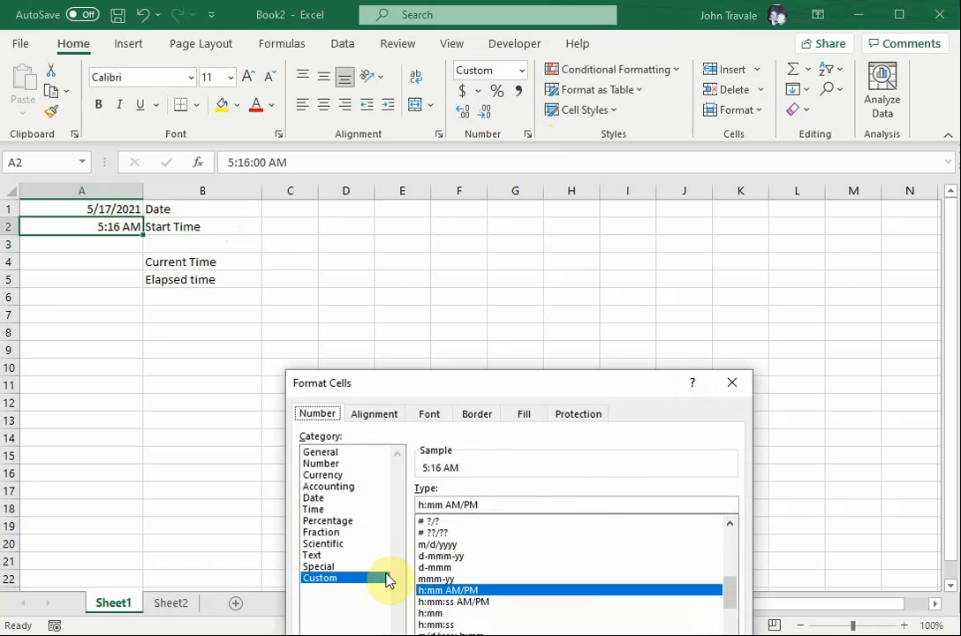
left_click_drag(490, 383, 544, 134)
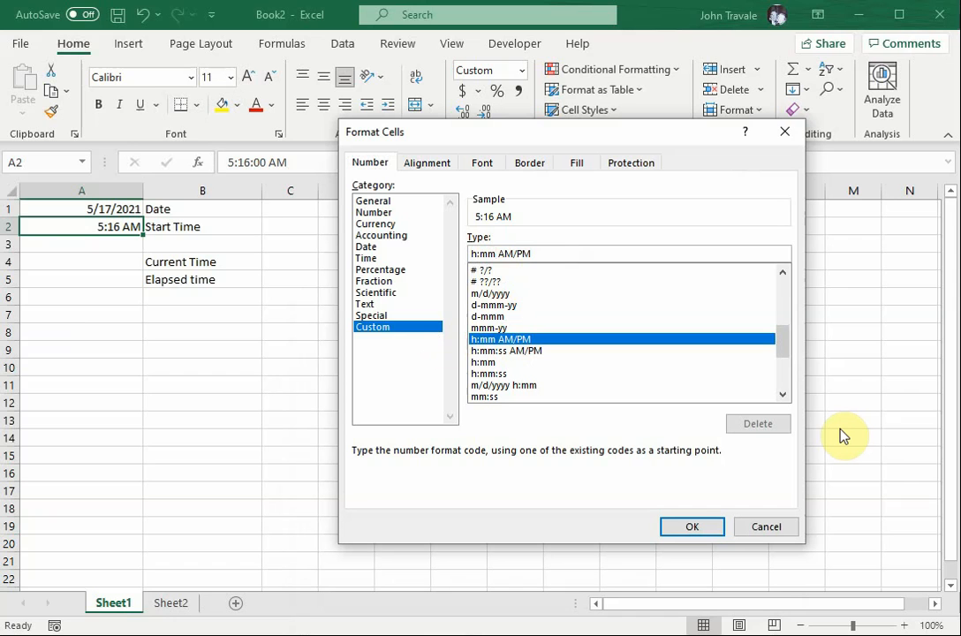
type(":")
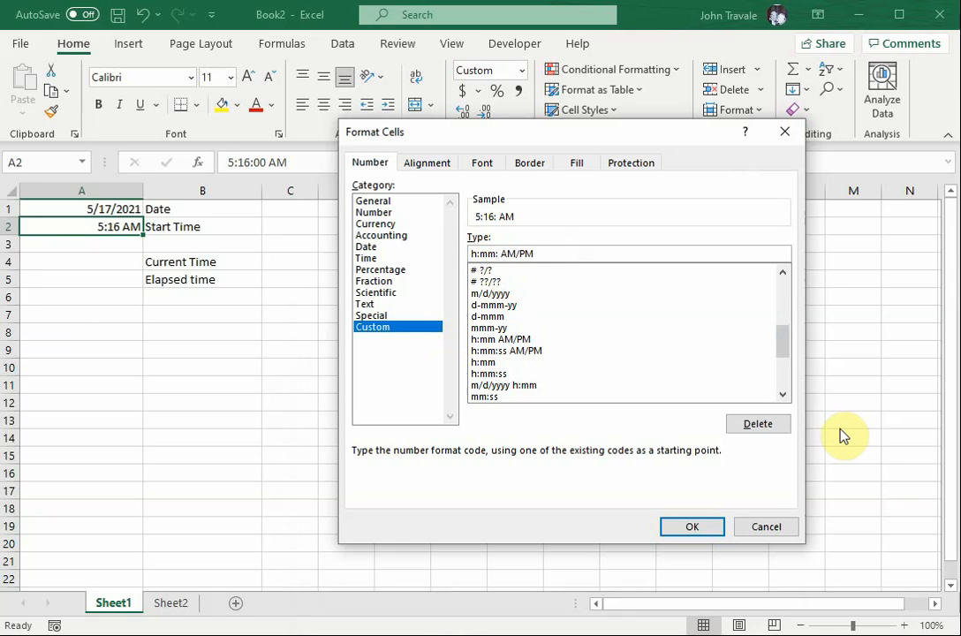
type("ss")
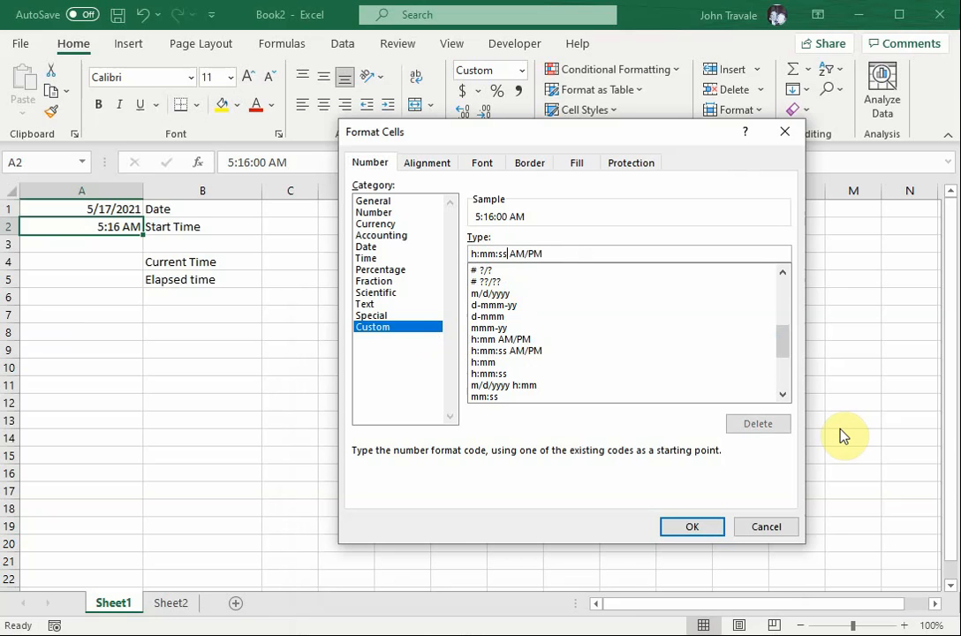
key("Return")
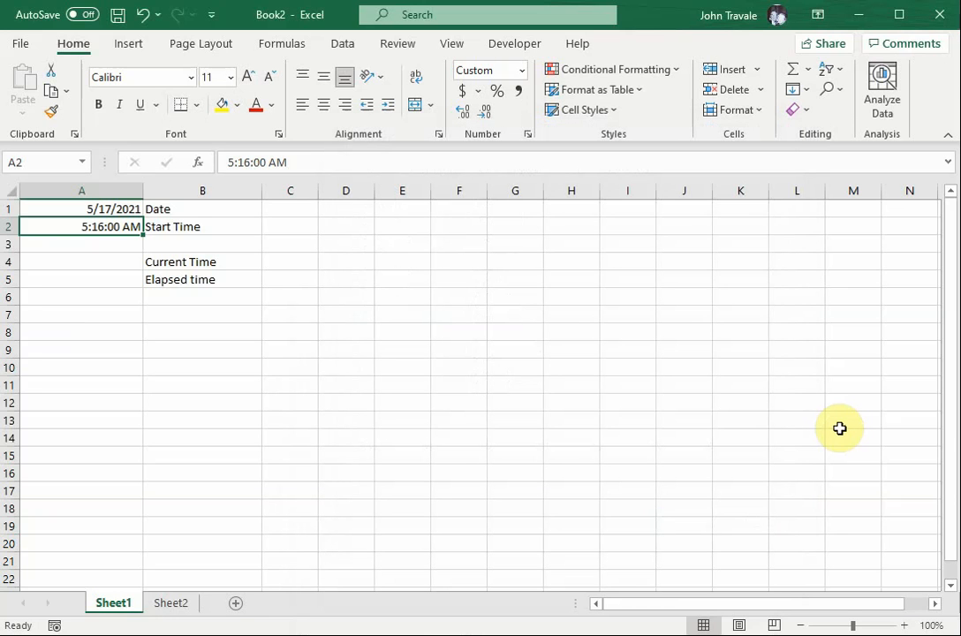
- Enter the formula =NOW() in cell A4 for the current time
left_click(135, 262)
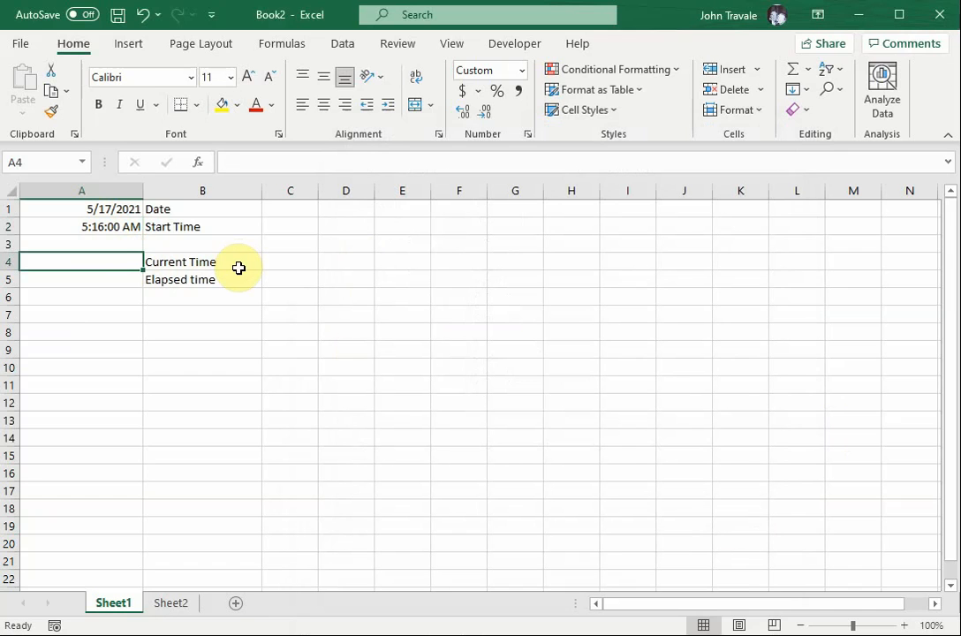
type("=")
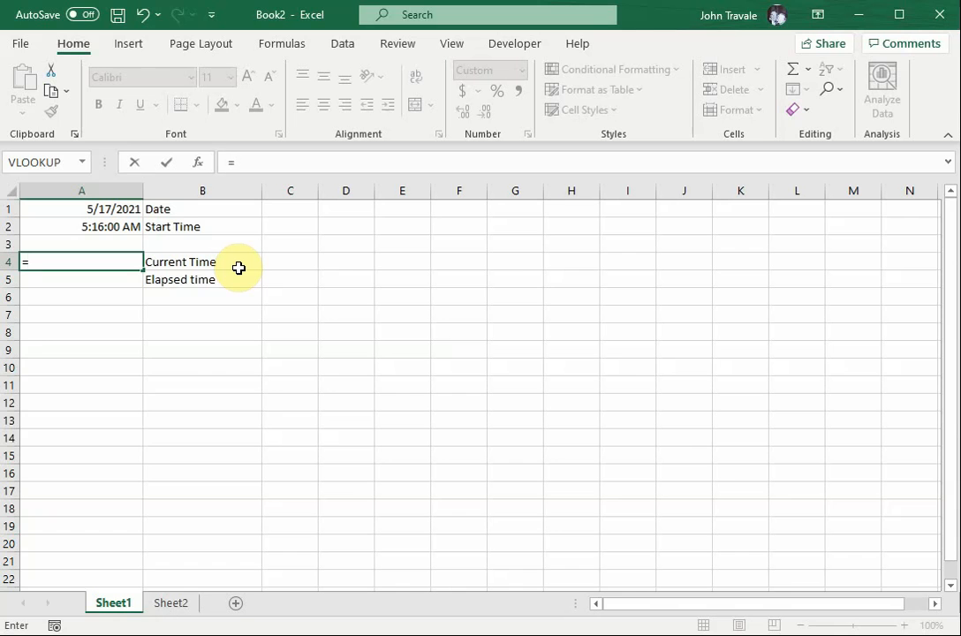
type("N")
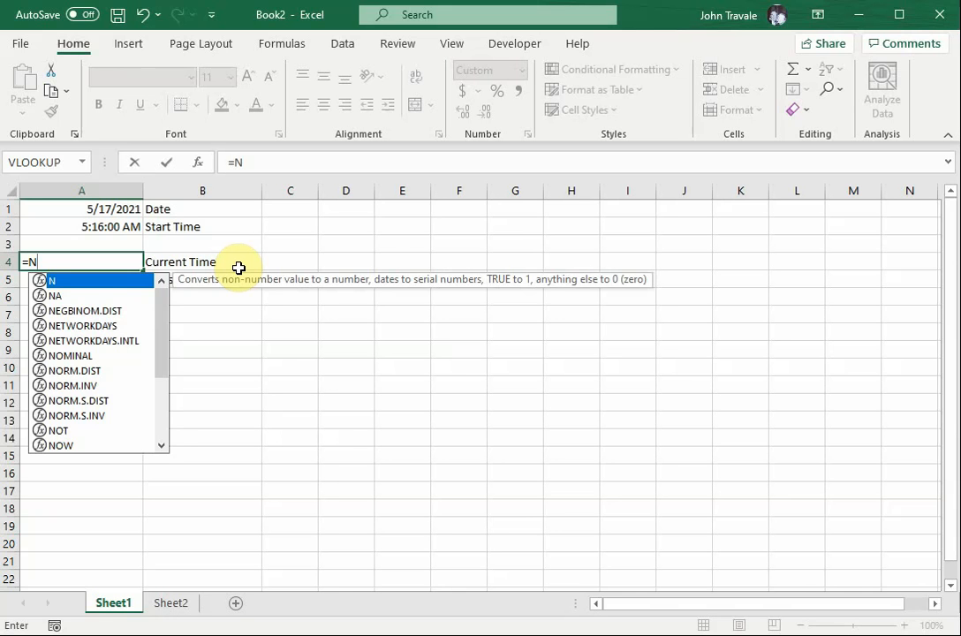
type("ow(")
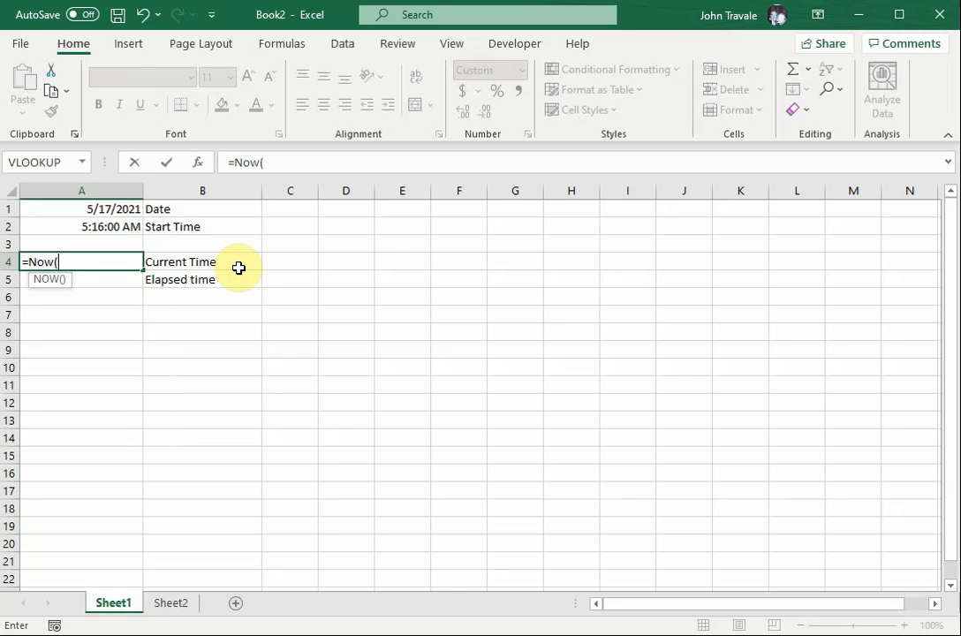
type(")")
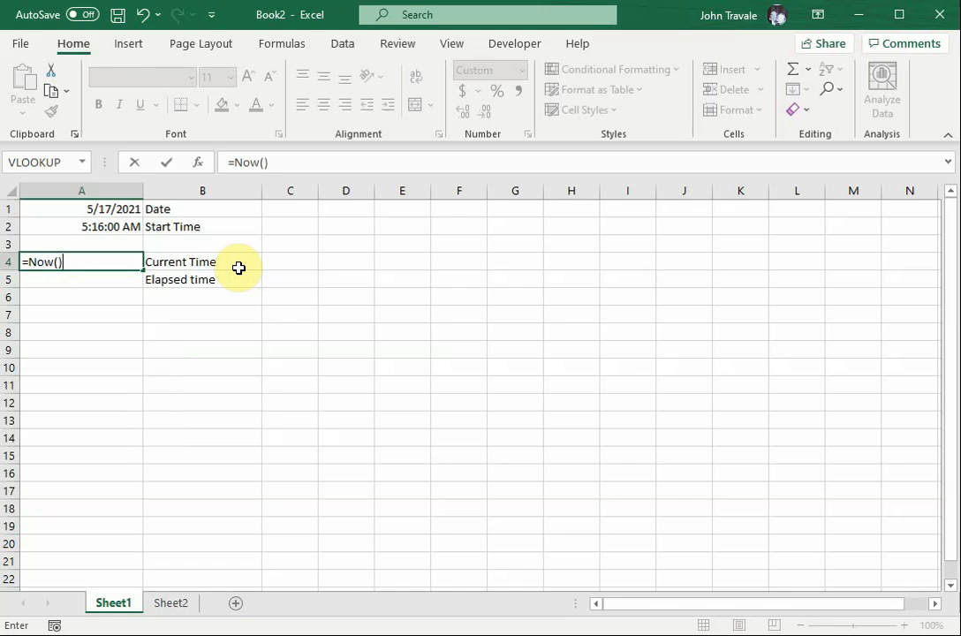
key("Return")
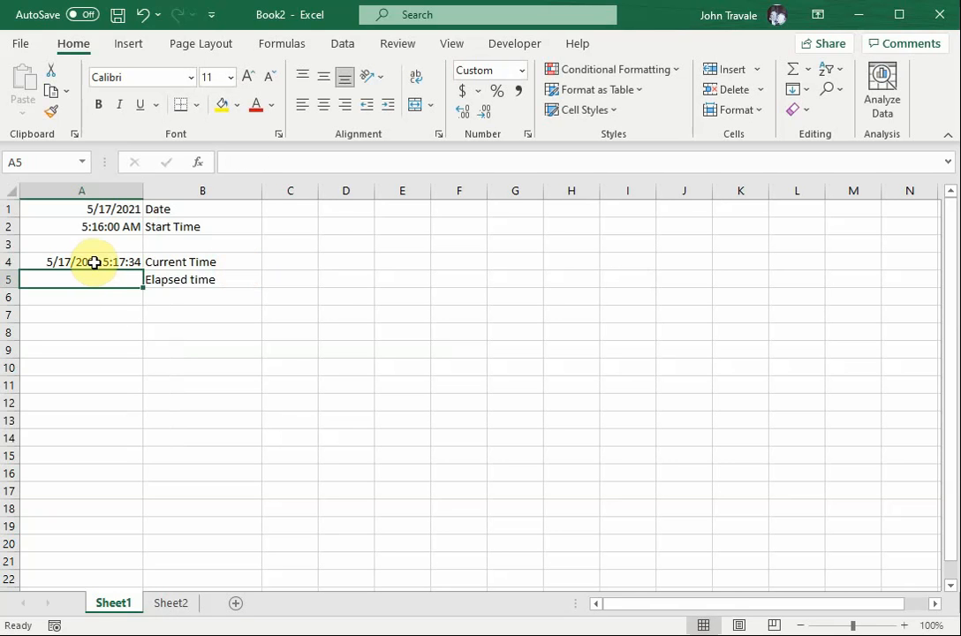
- Calculate the elapsed time in cell A5 with the formula =A4-A2
left_click(99, 210)
left_click(101, 225)
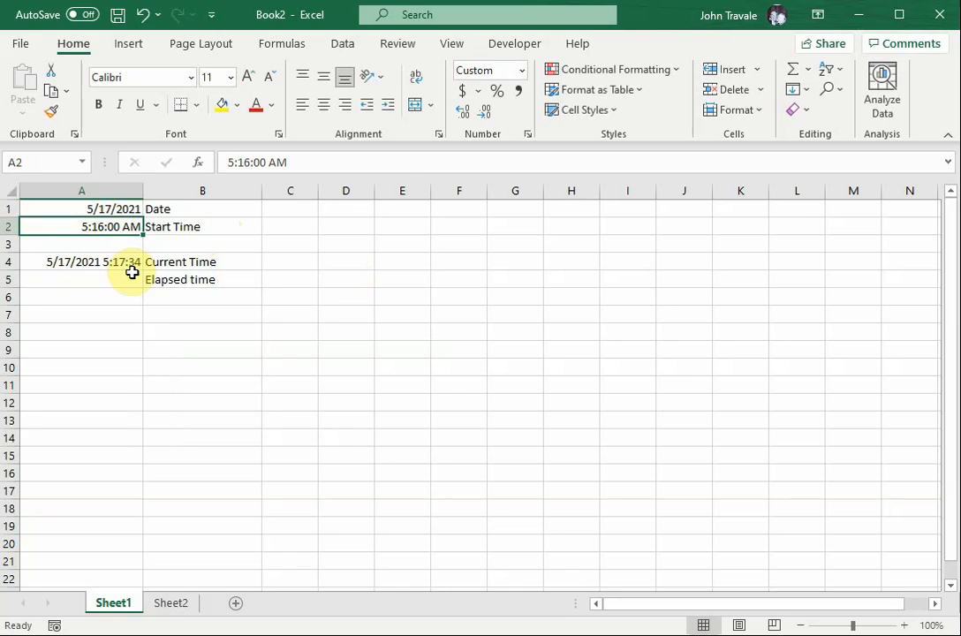
left_click(83, 280)
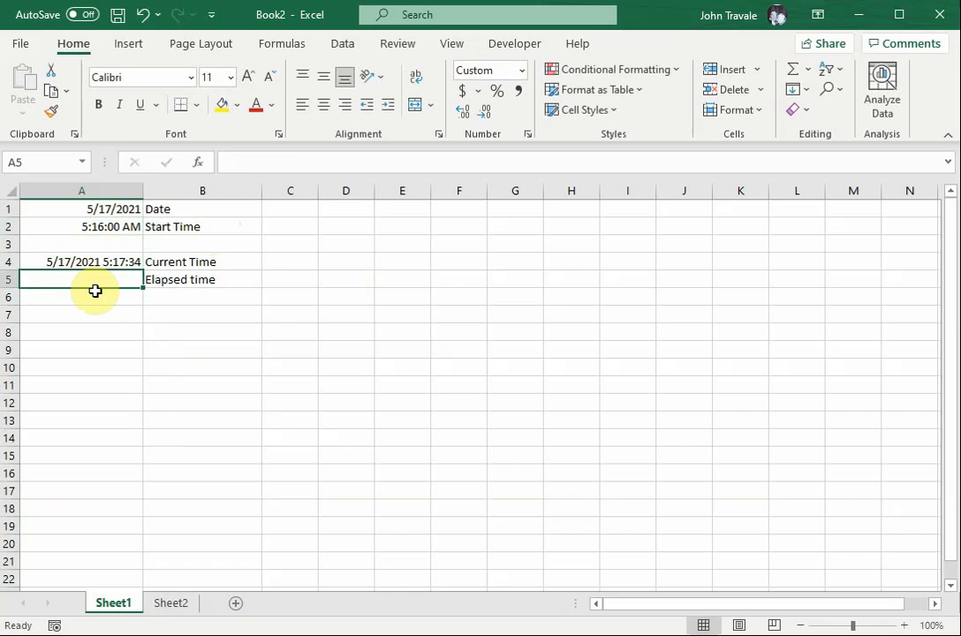
type("=")
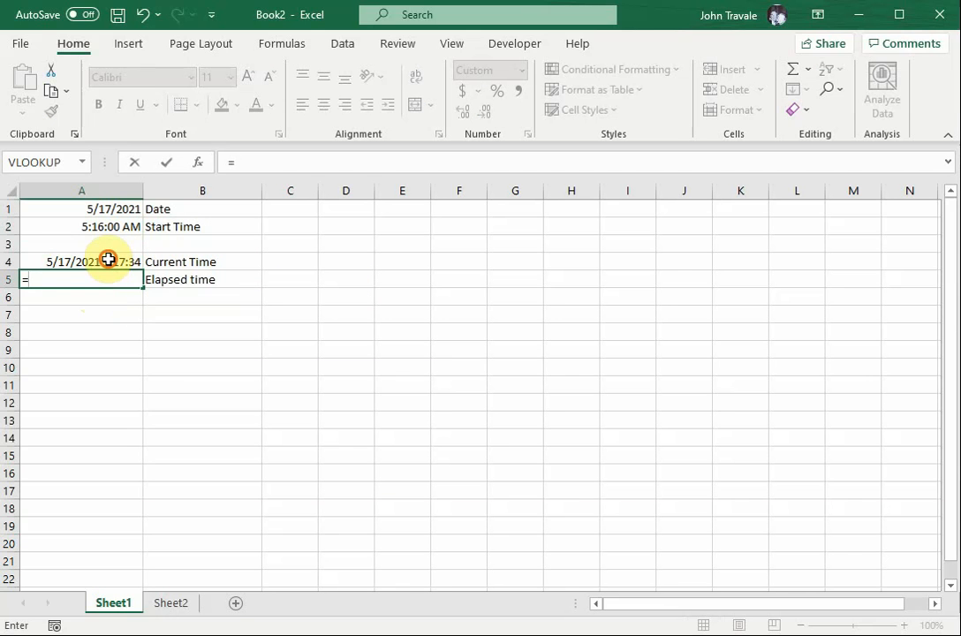
left_click(108, 260)
type("-")
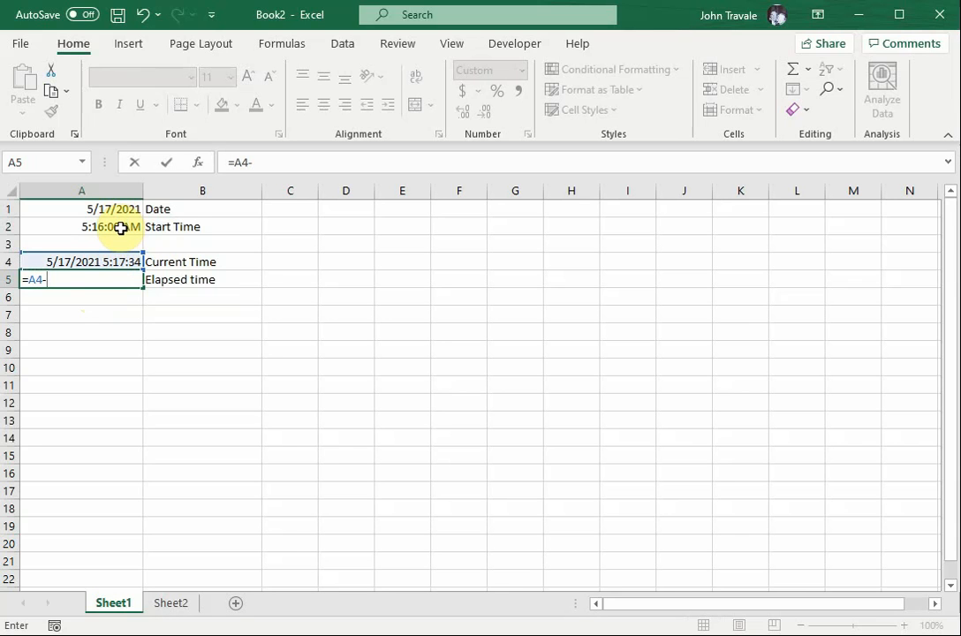
left_click(123, 227)
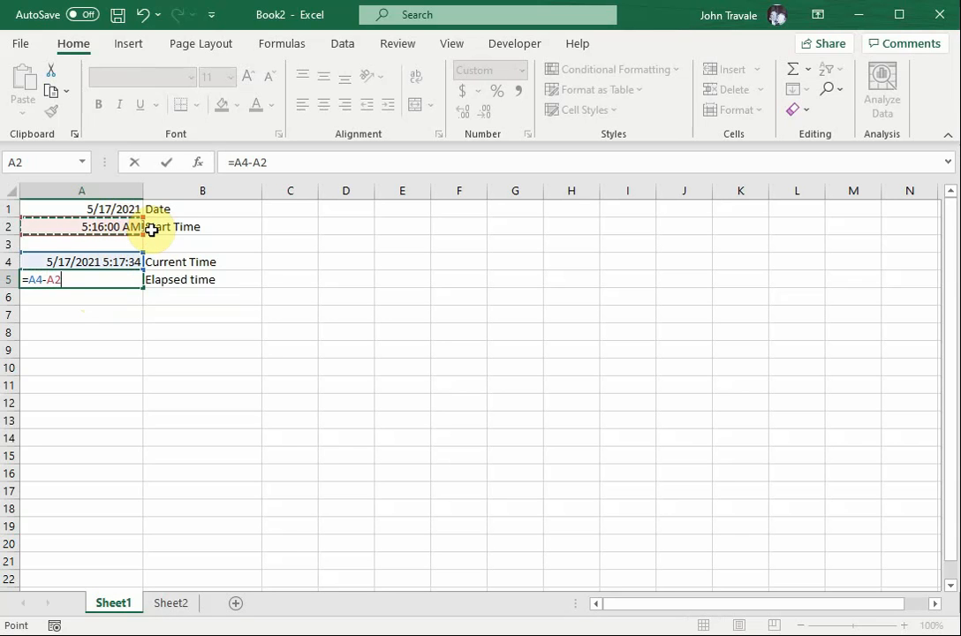
key("Return")
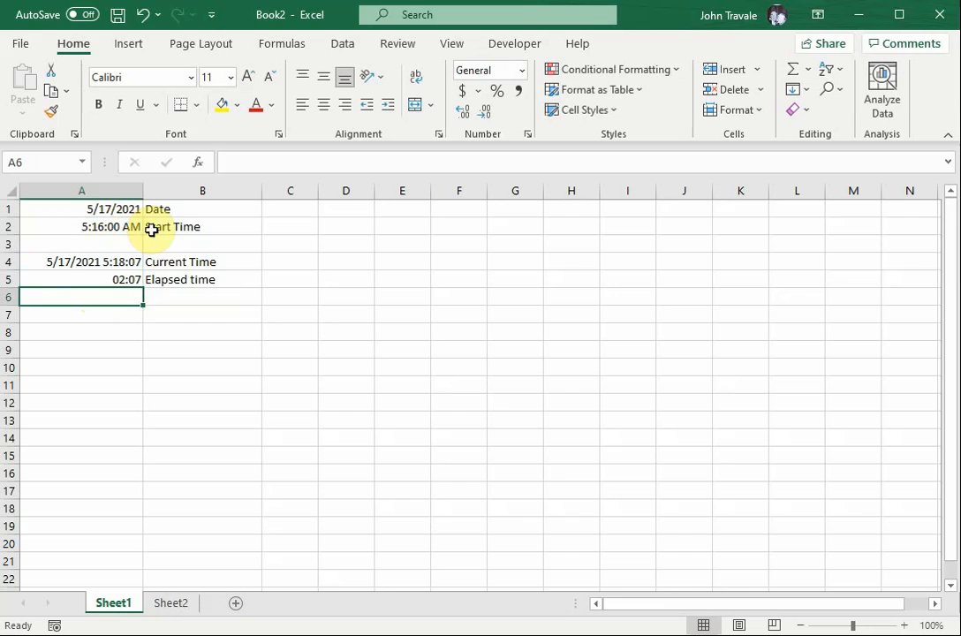
- Apply the custom number format hh:mm:ss to the elapsed time in cell A5
left_click(101, 279)
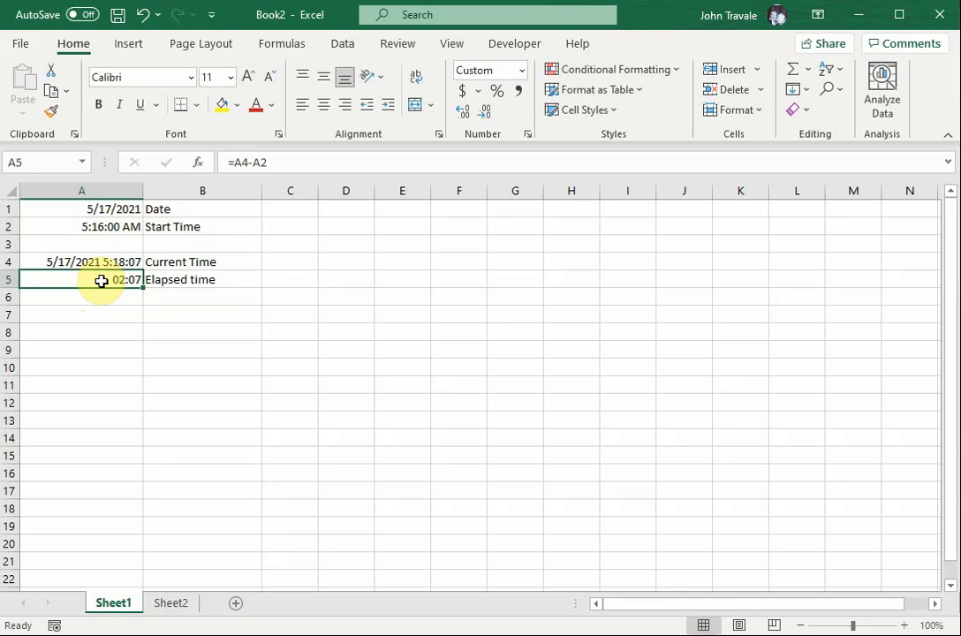
left_click(528, 135)
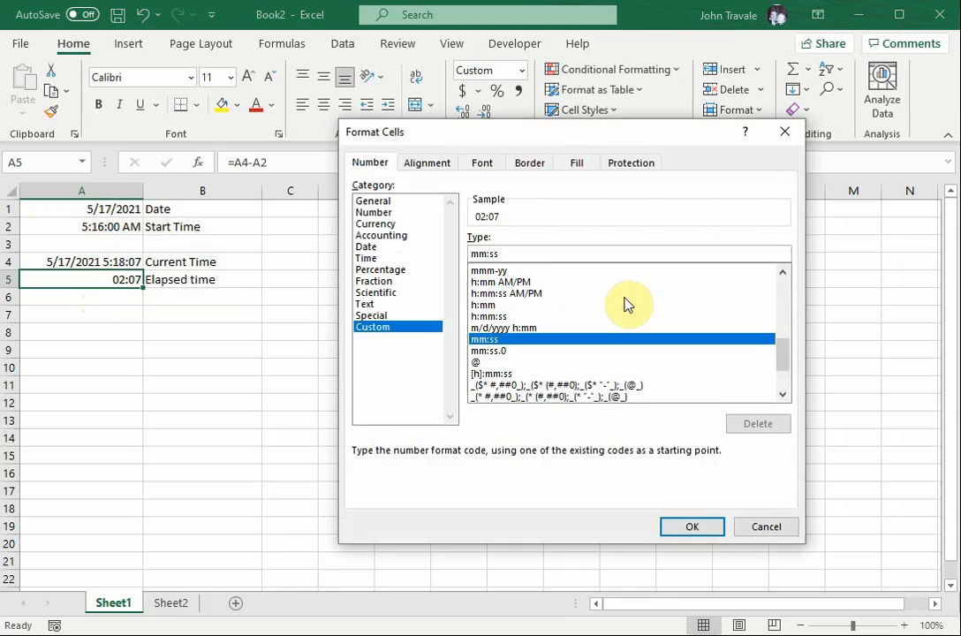
type("HH")
key("BackSpace")
key("BackSpace")
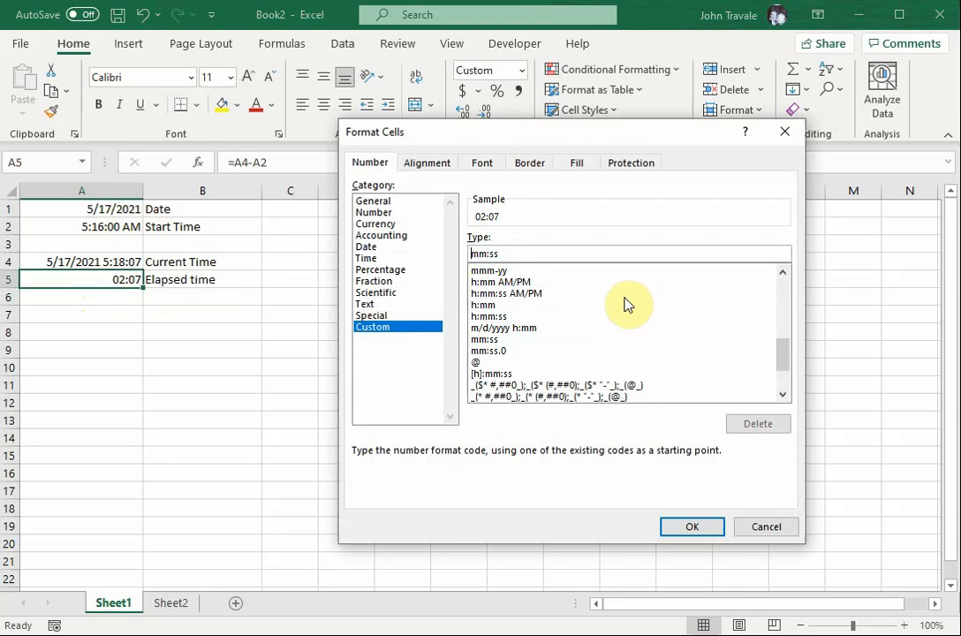
type("hh")
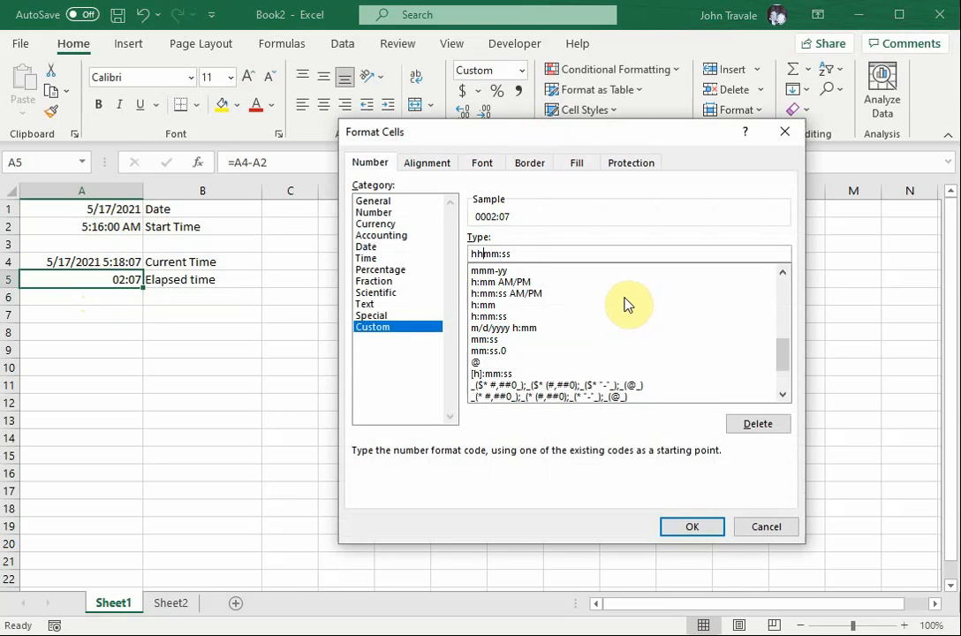
type(":")
key("Return")
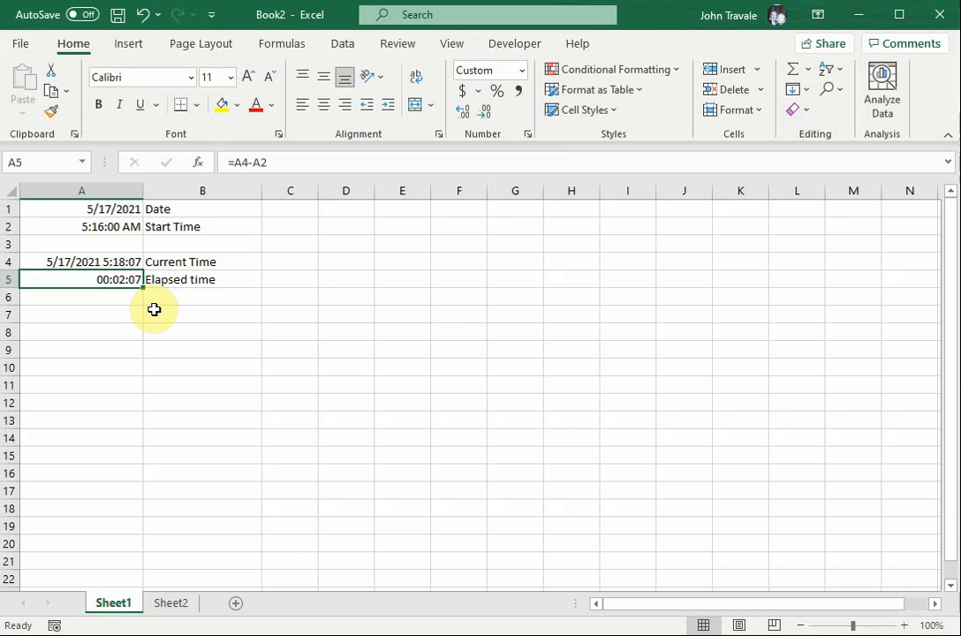
- Re-enter the unchanged elapsed time formula in cell A5 to refresh the current and elapsed times
key("Return")
key("Up")
key("Right")
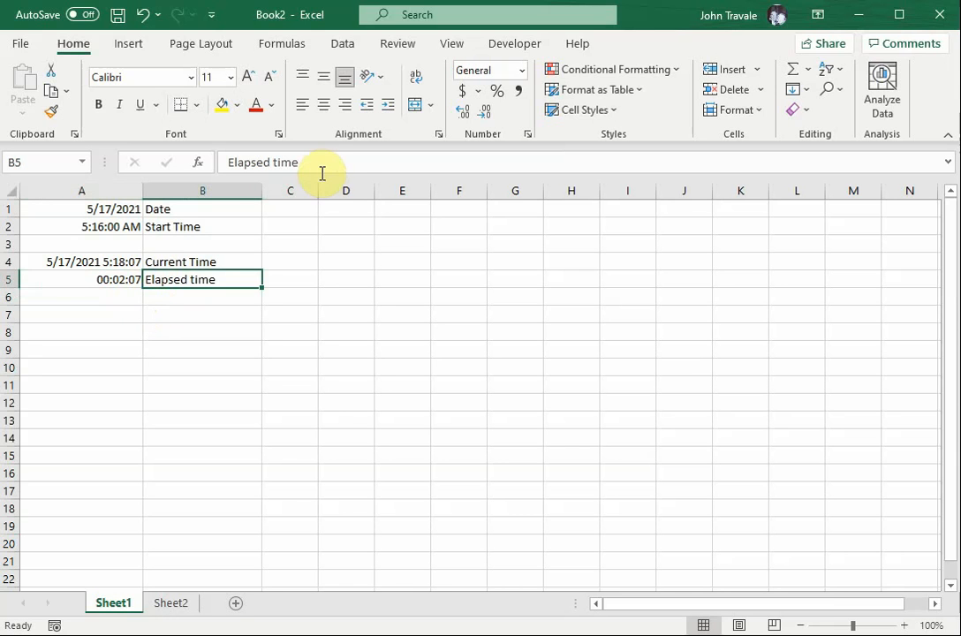
left_click(103, 279)
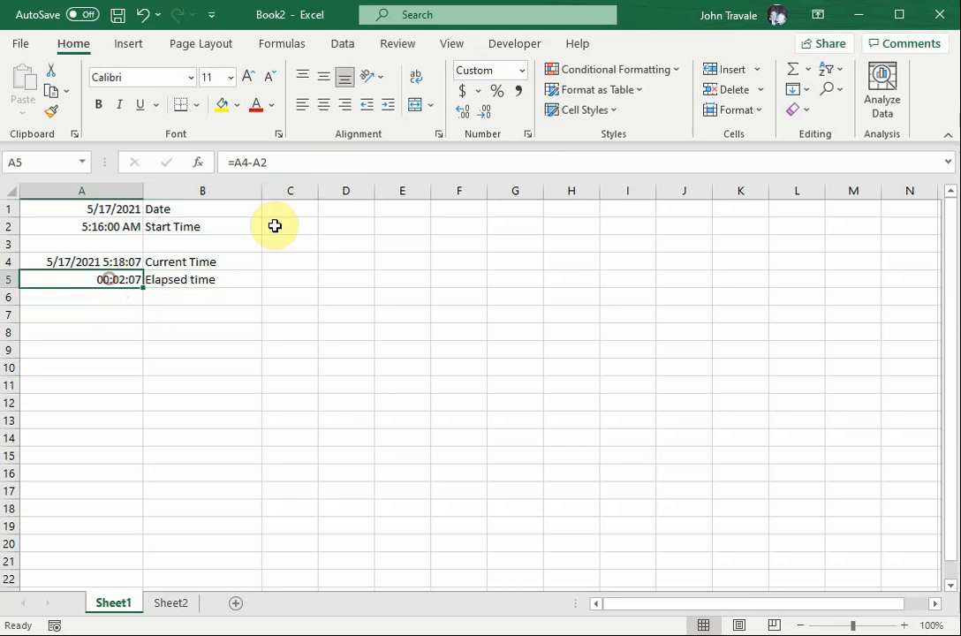
left_click(296, 162)
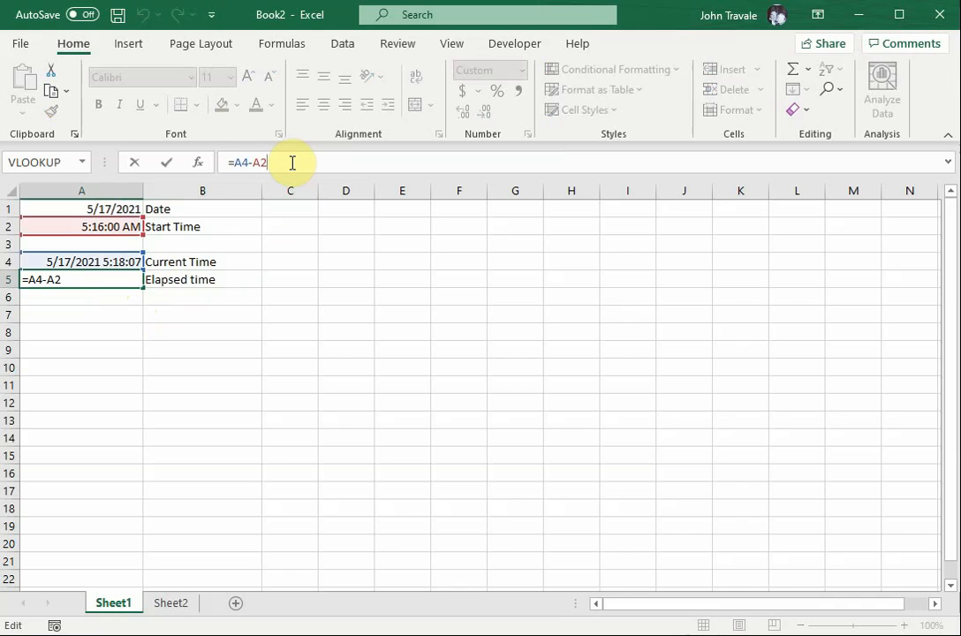
key("Return")
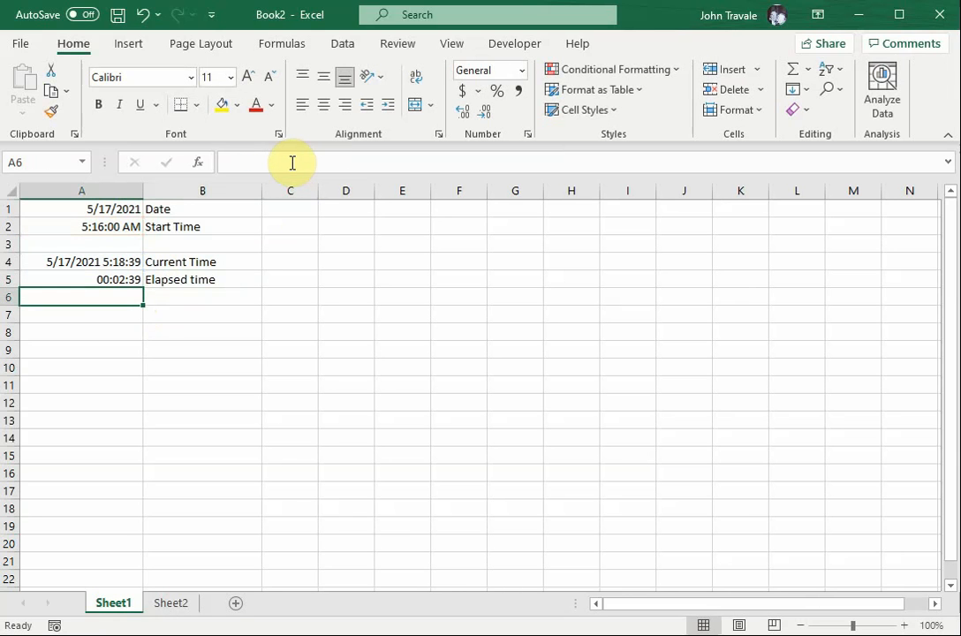
key("Up")
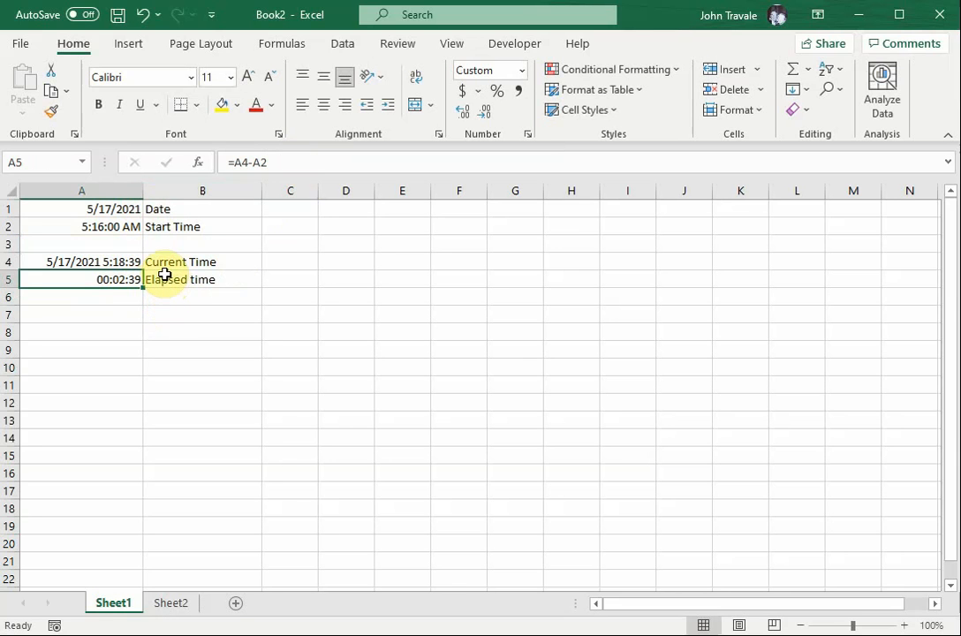
left_click(103, 261)
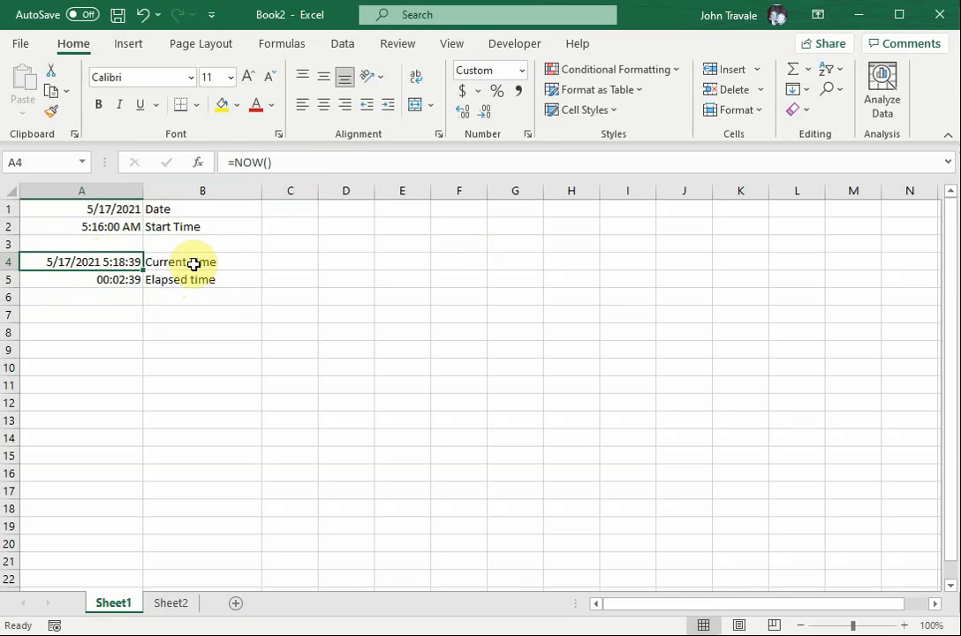
left_click(131, 228)
left_click(78, 208)
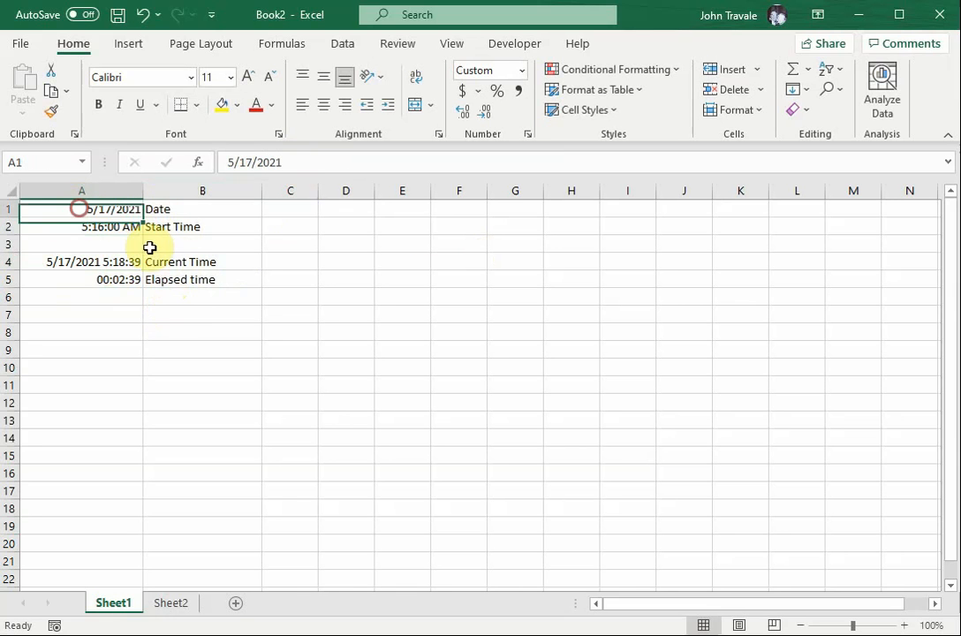
- Inspect the contents of the date cell A1 and the start time cell A2
left_click(101, 225)
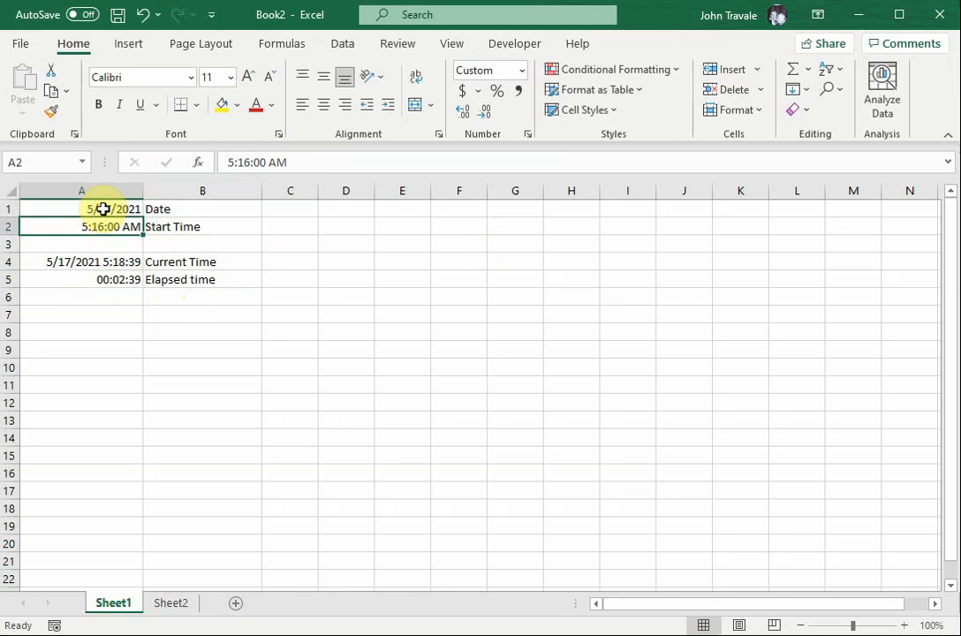
left_click(102, 208)
left_click(104, 226)
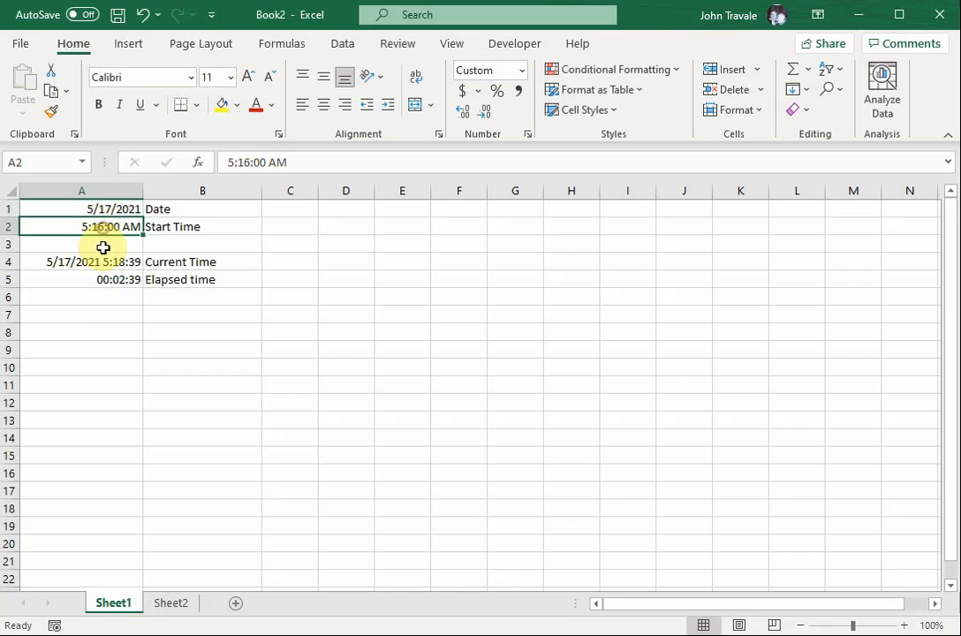
left_click(101, 208)
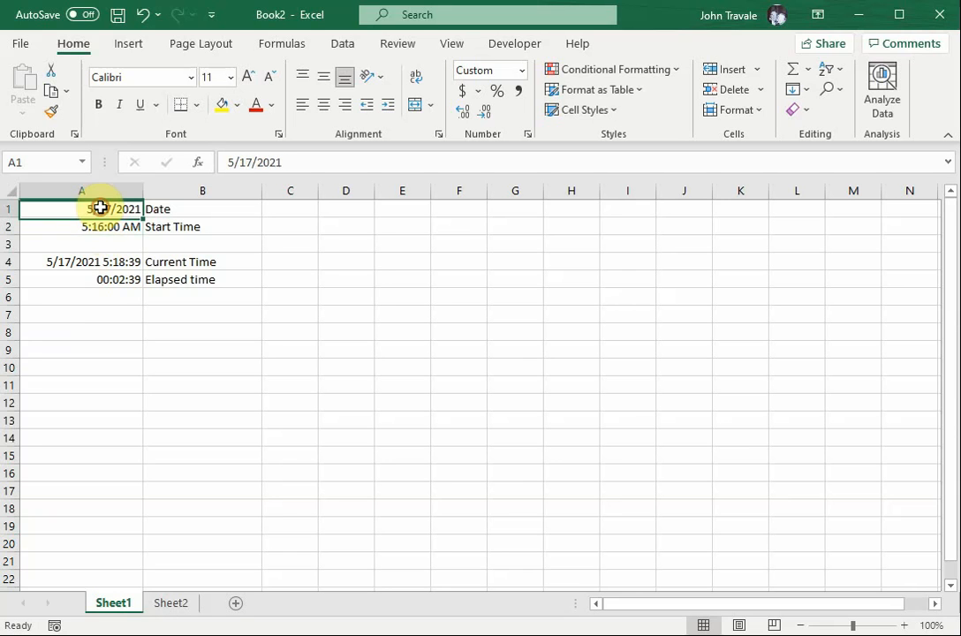
left_click(103, 227)
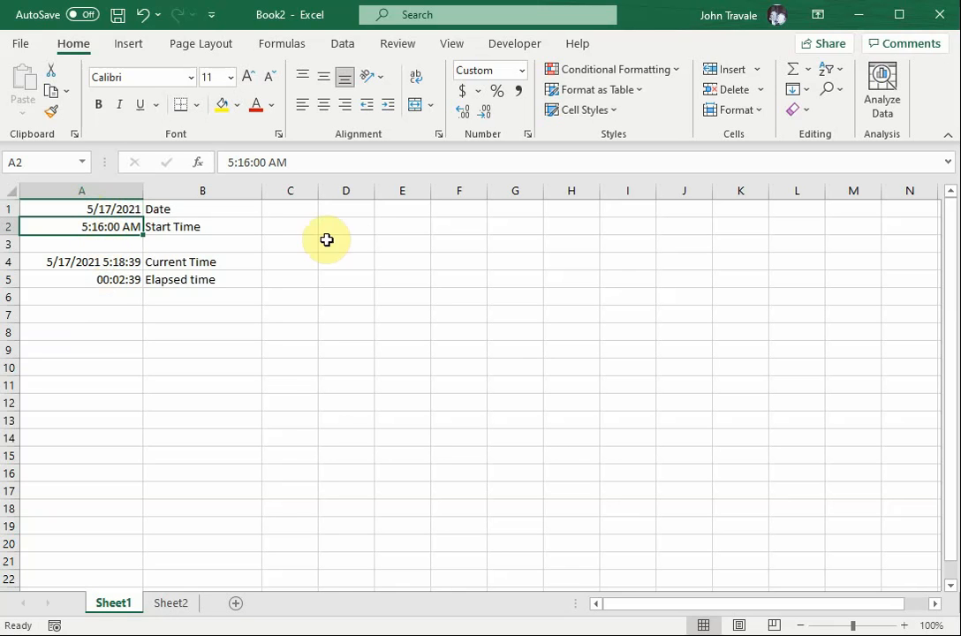
- Widen column D and enter the formula =TODAY() in cell D1
left_click_drag(373, 193, 419, 195)
left_click(385, 209)
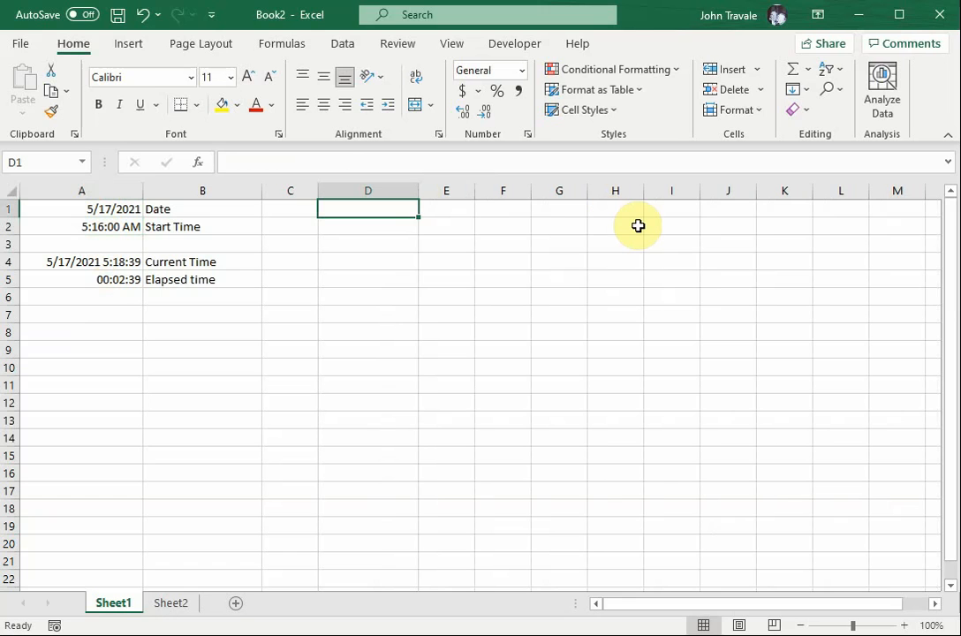
type("=tao")
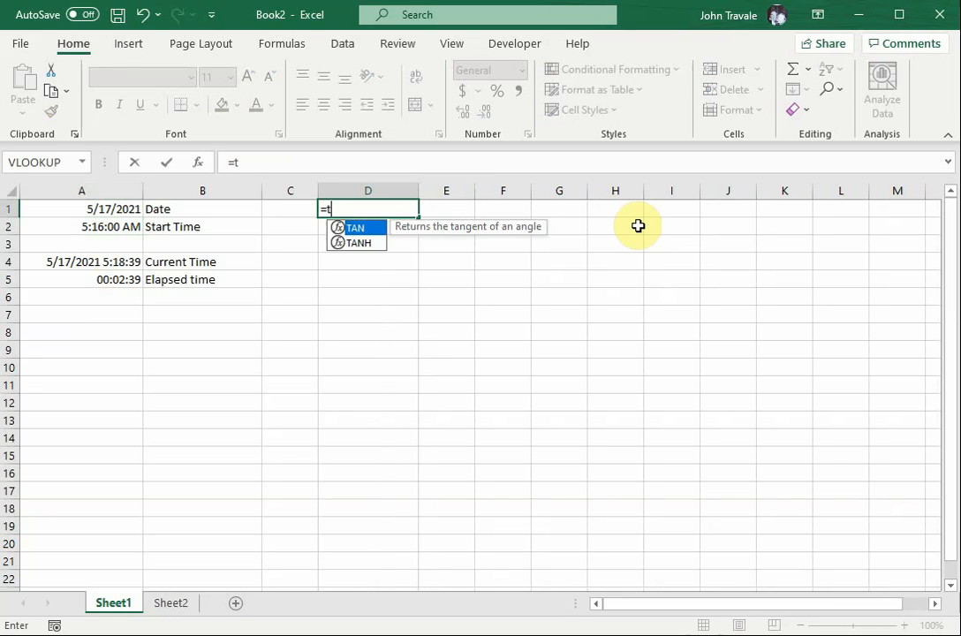
key("BackSpace")
key("BackSpace")
type("oda")
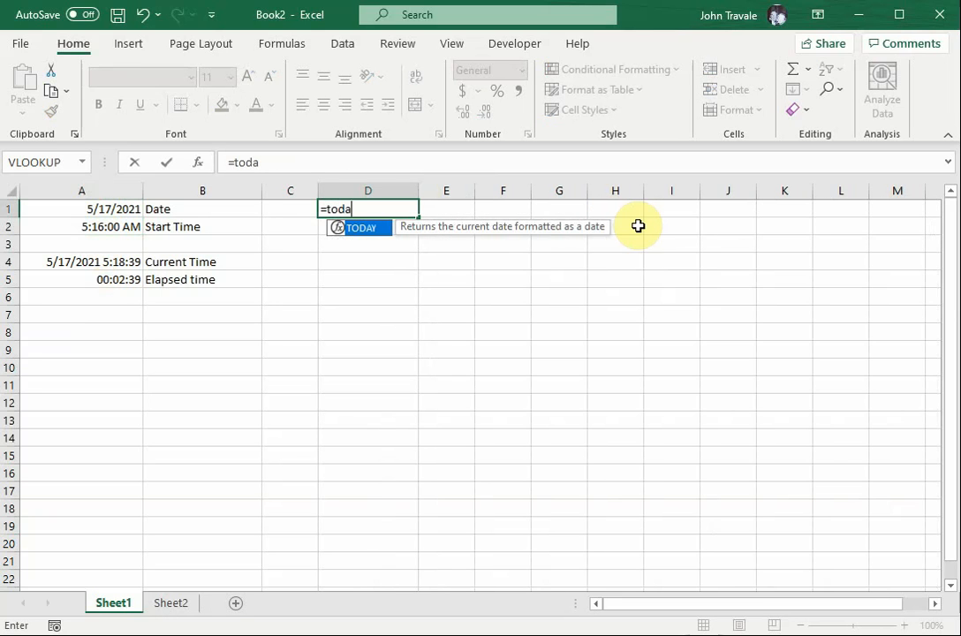
type("y(")
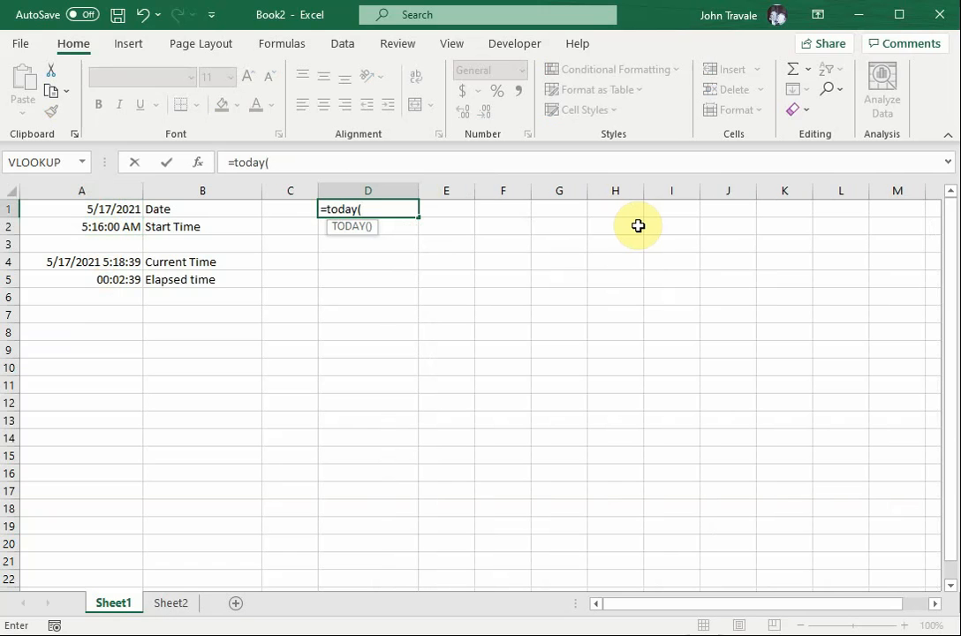
type(")")
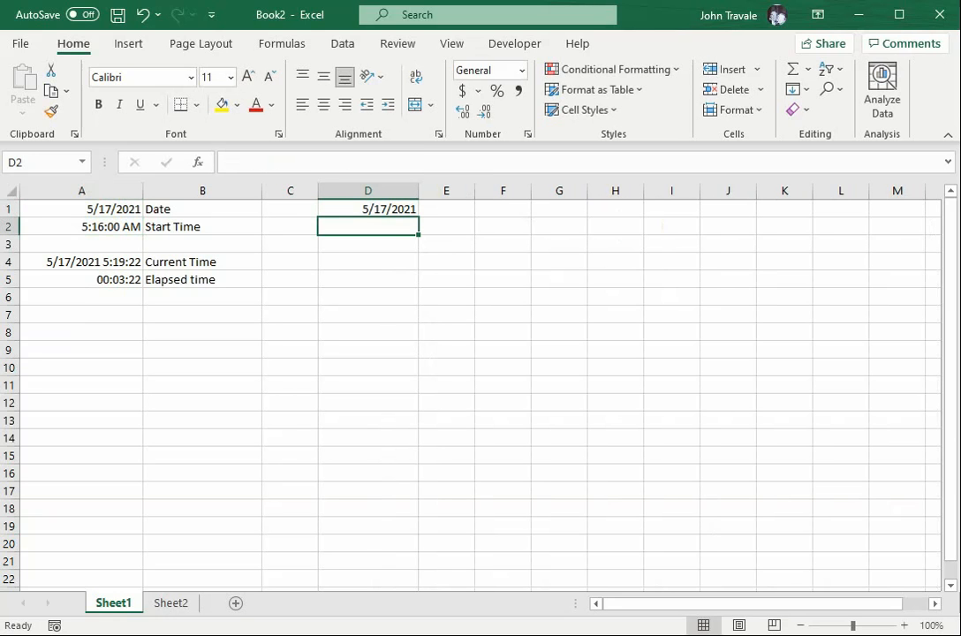
- Compare the current date formula in cell D1 with the current time formula in cell A4
left_click(389, 210)
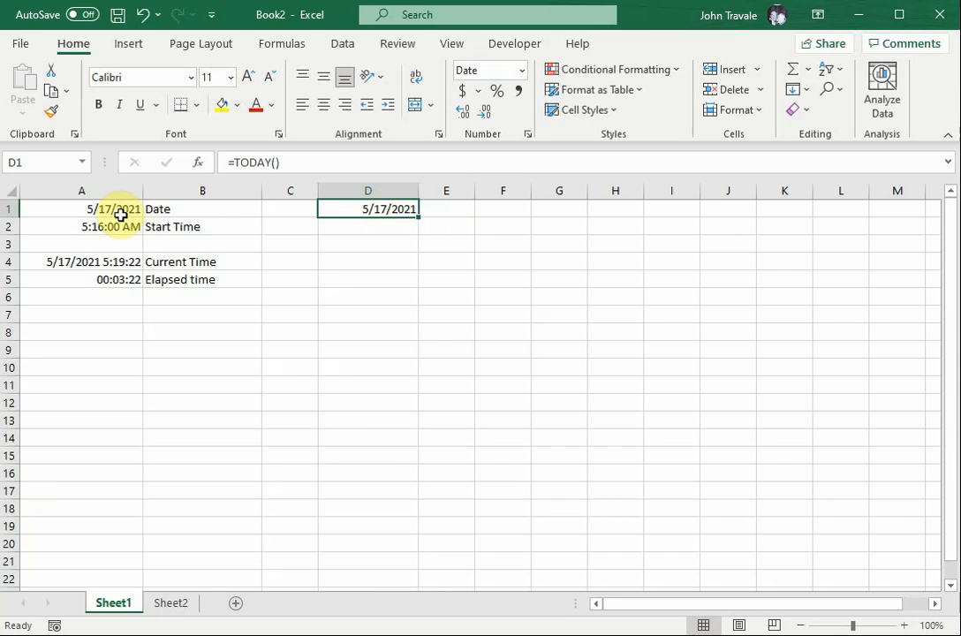
left_click(109, 262)
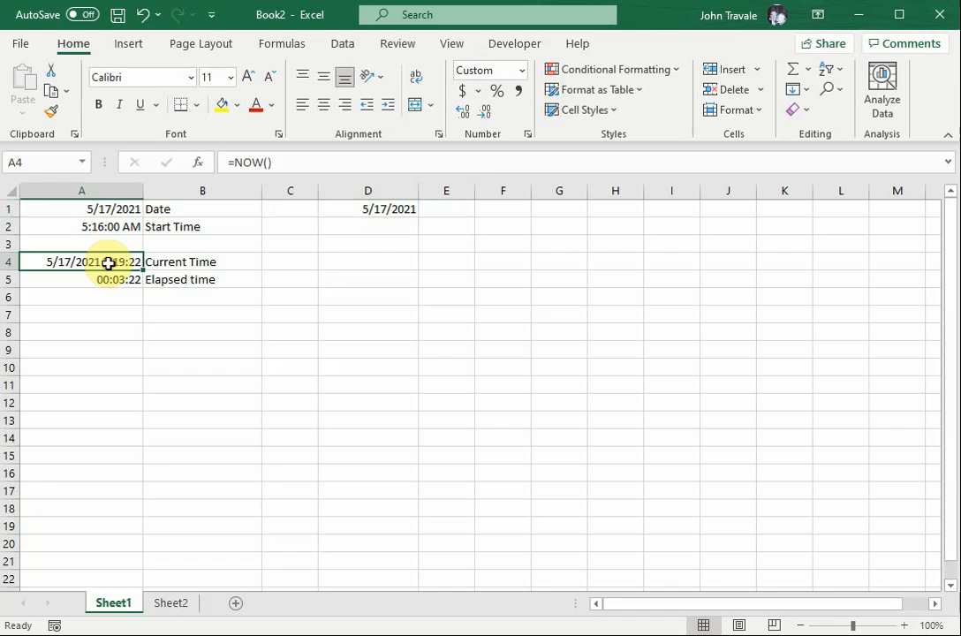
left_click(392, 208)
left_click(133, 261)
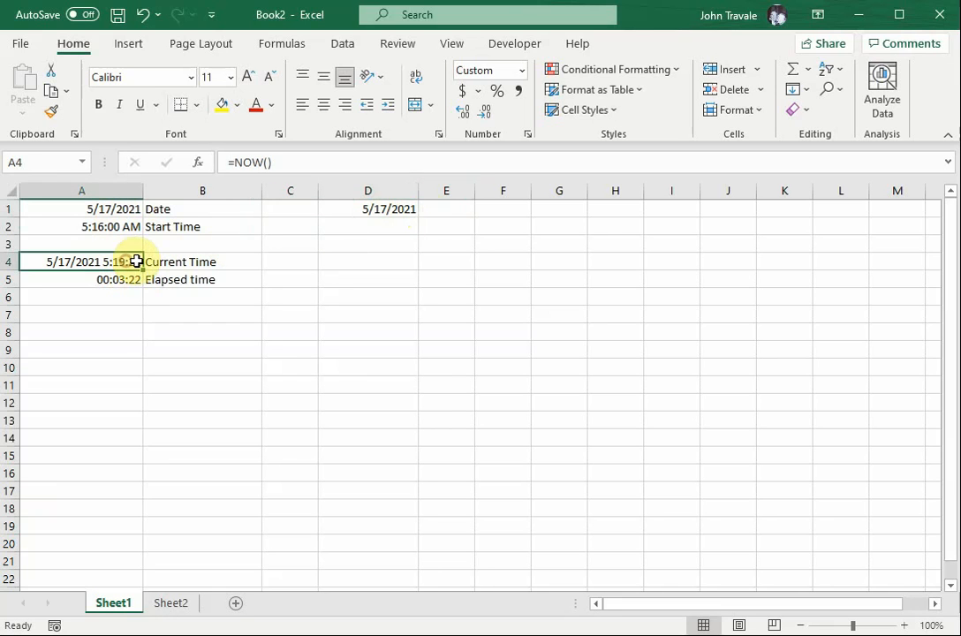
left_click(404, 208)
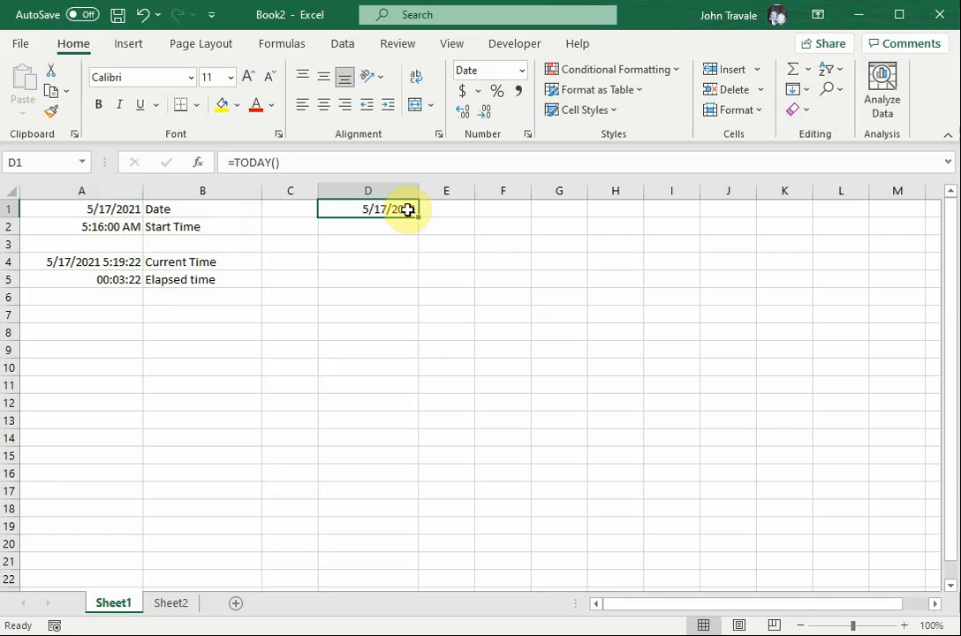